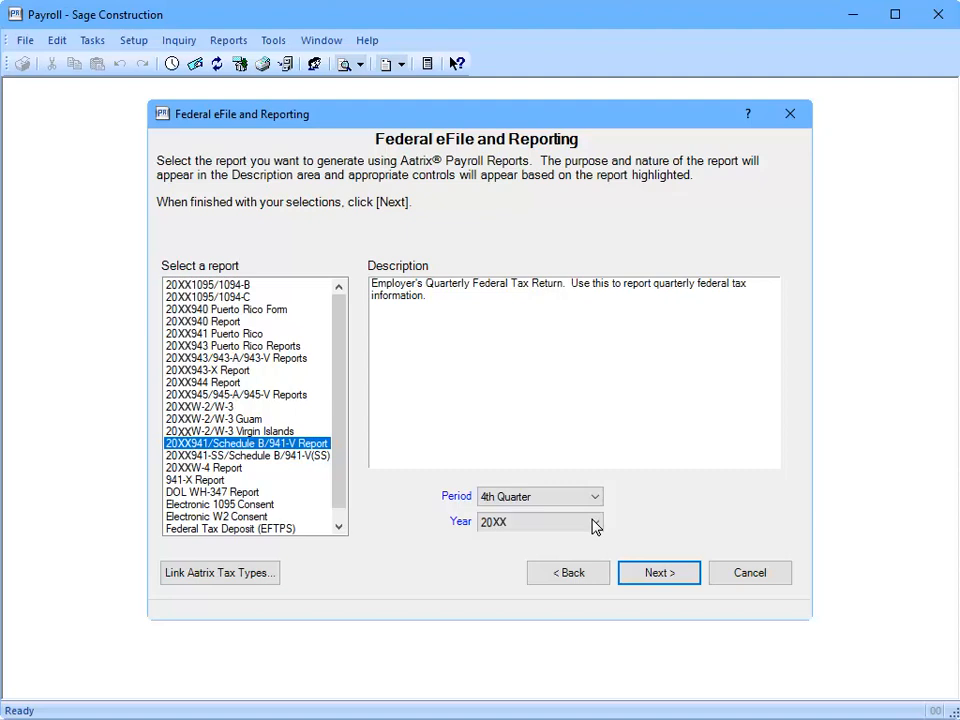
- Generate the 941/Schedule B/941-V report for the 4th Quarter of 20XX with the selected employees included
click(642, 566)
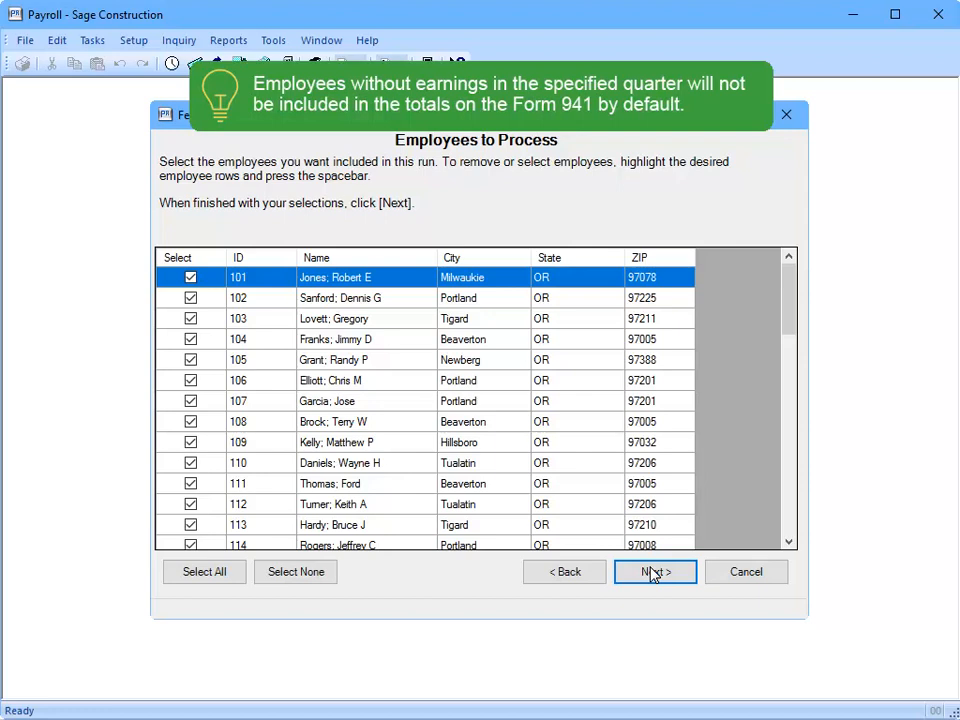
click(652, 573)
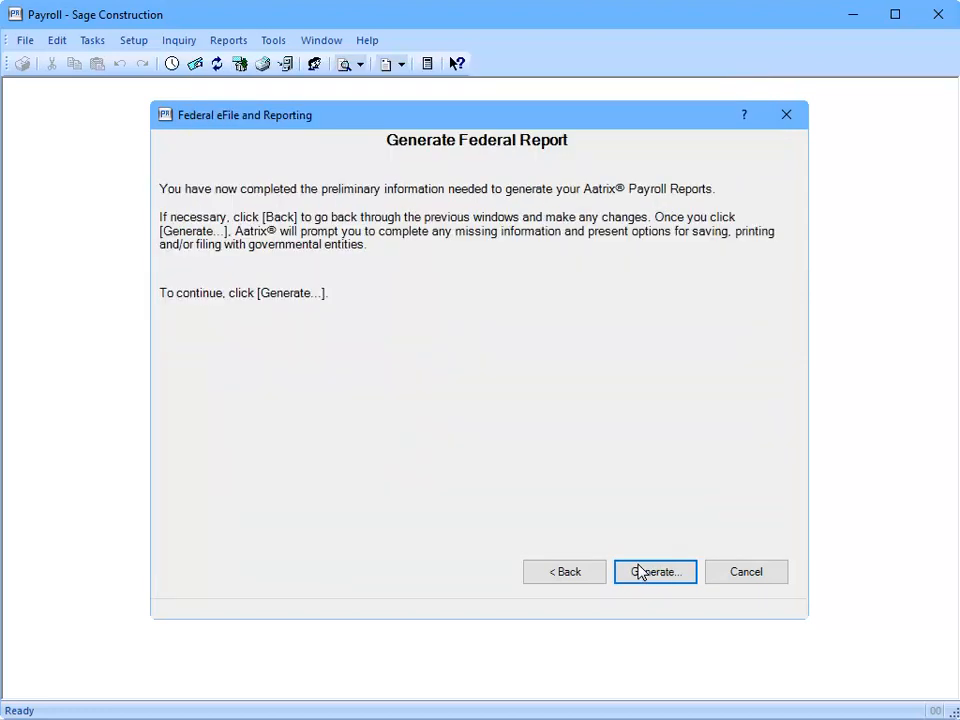
click(637, 572)
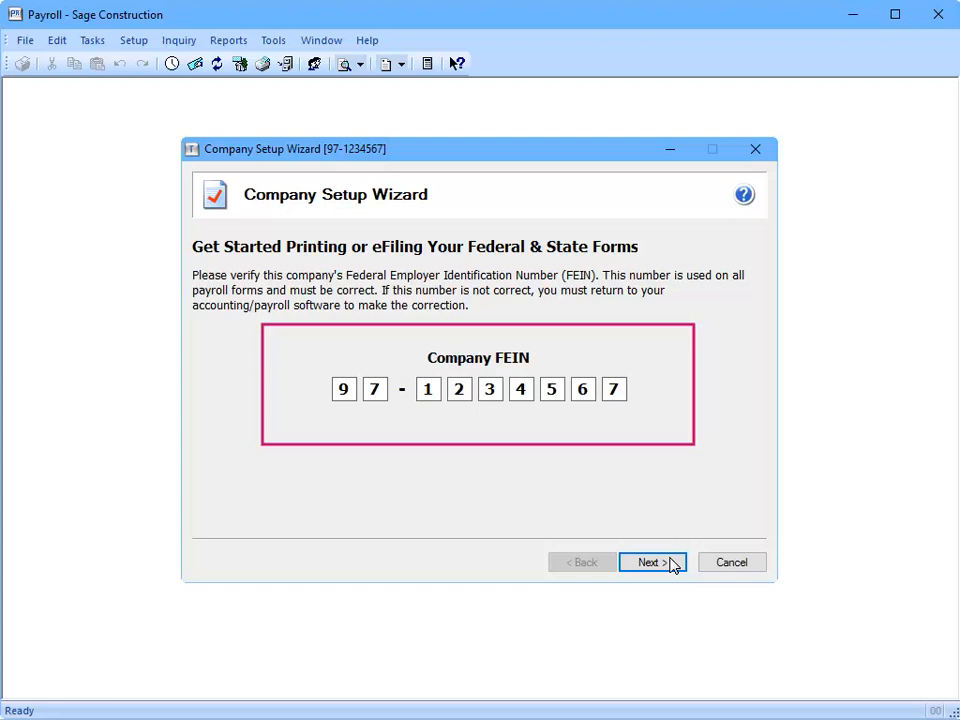
- Verify the company FEIN and company information, and keep the filer type as filing for my company/employer
click(670, 563)
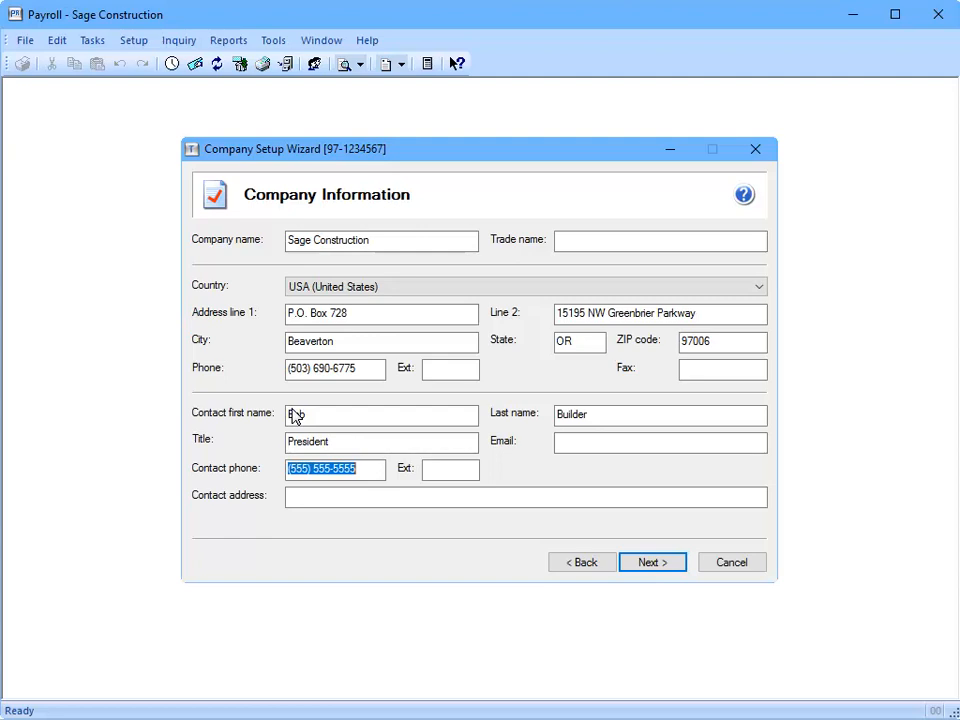
click(677, 563)
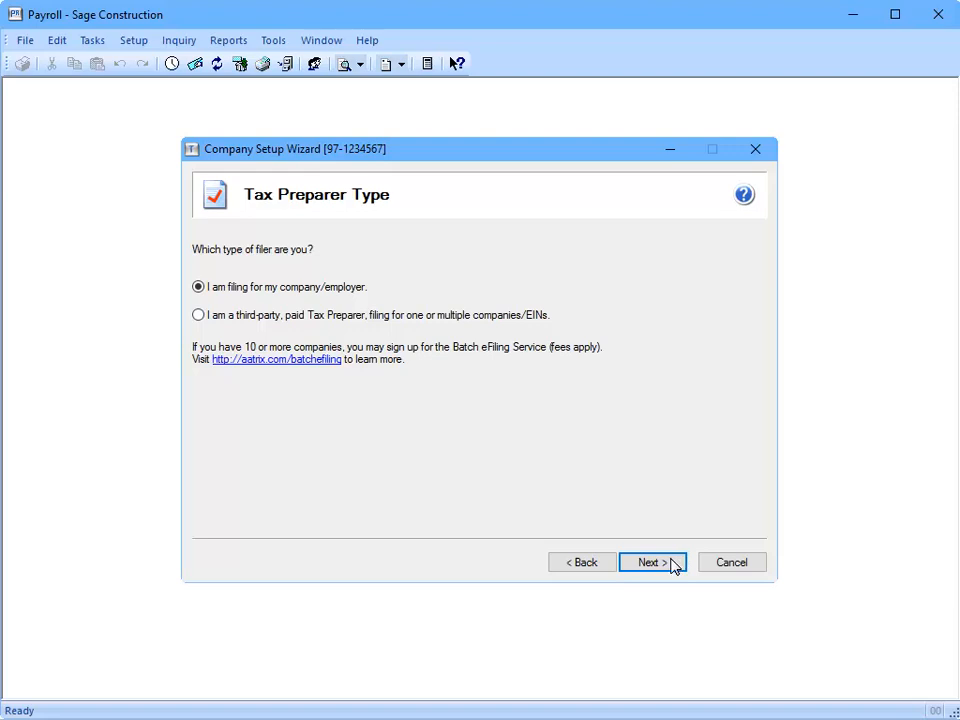
click(671, 562)
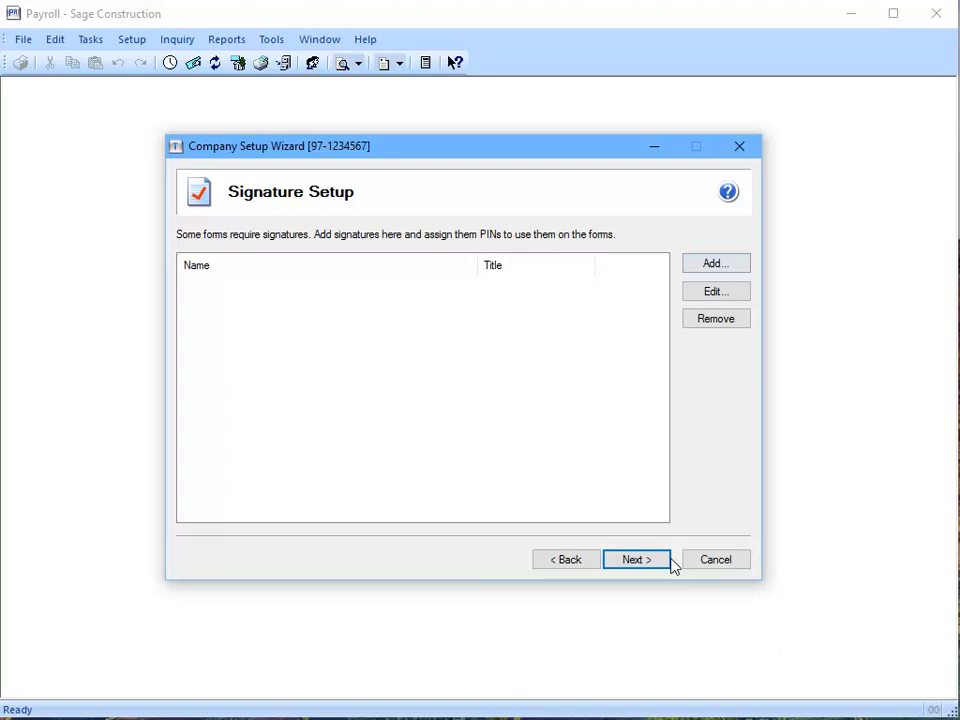
- Add a signature record with the signer's name, the title President, a four-digit PIN entered twice and a hand-drawn signature
click(713, 265)
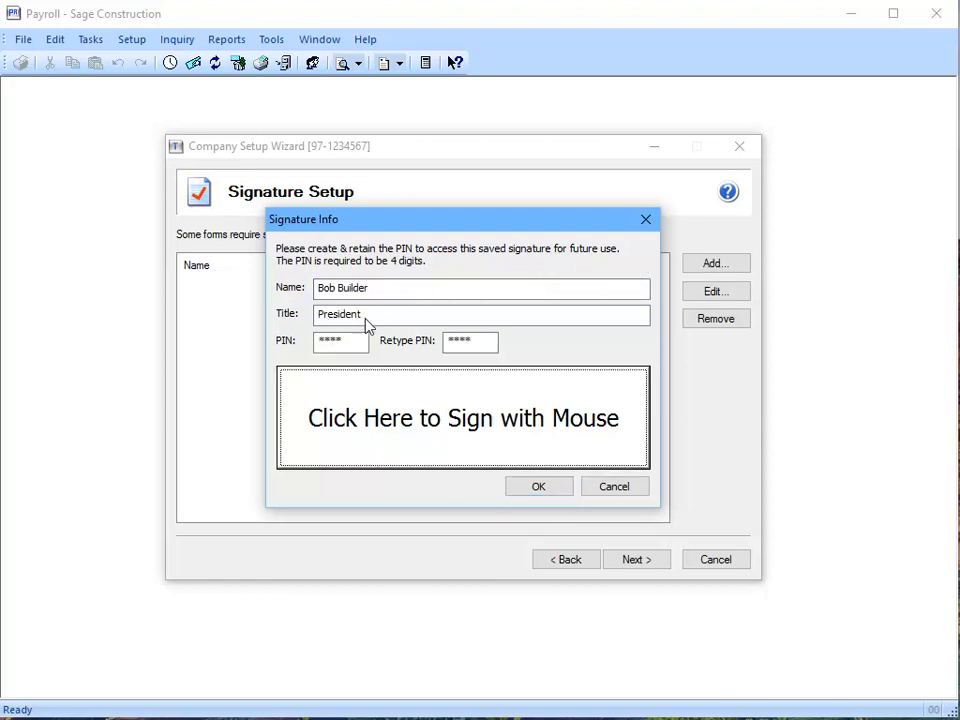
click(314, 415)
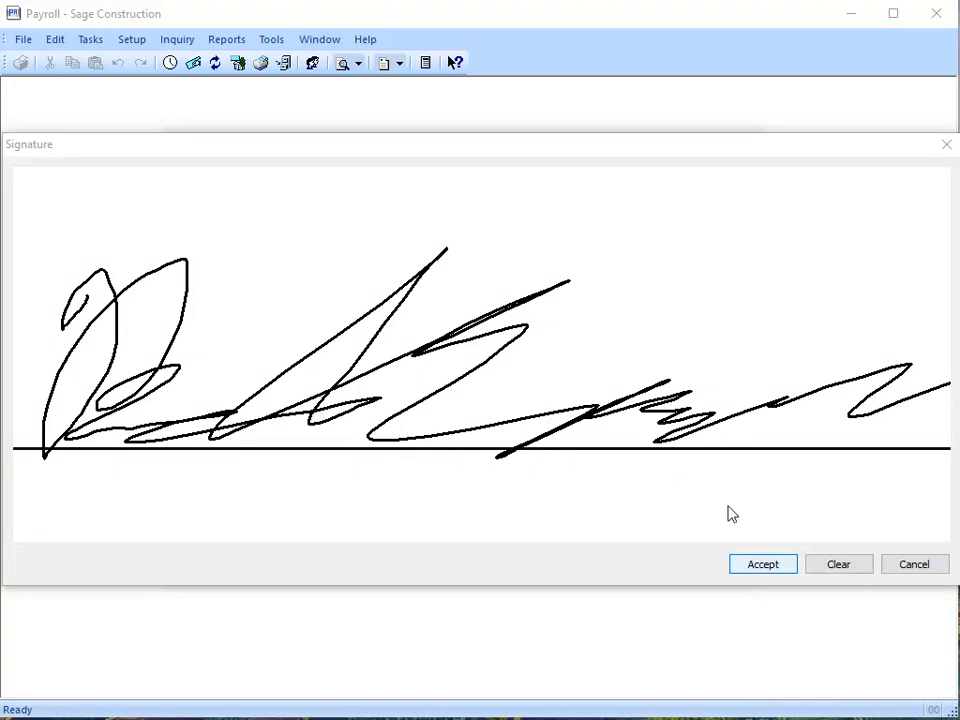
click(748, 568)
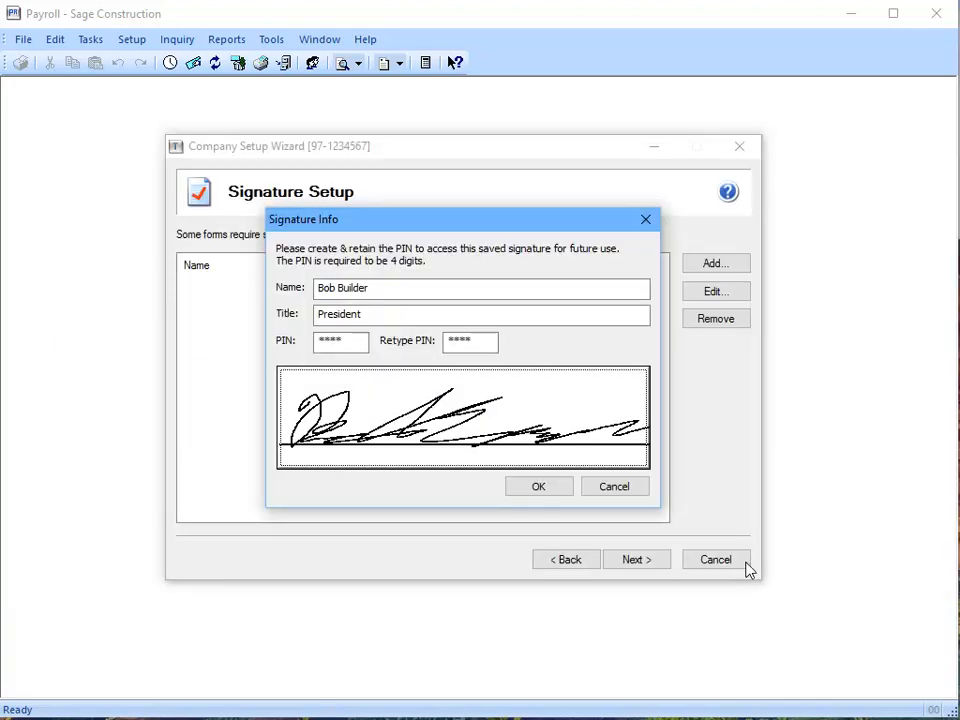
click(552, 490)
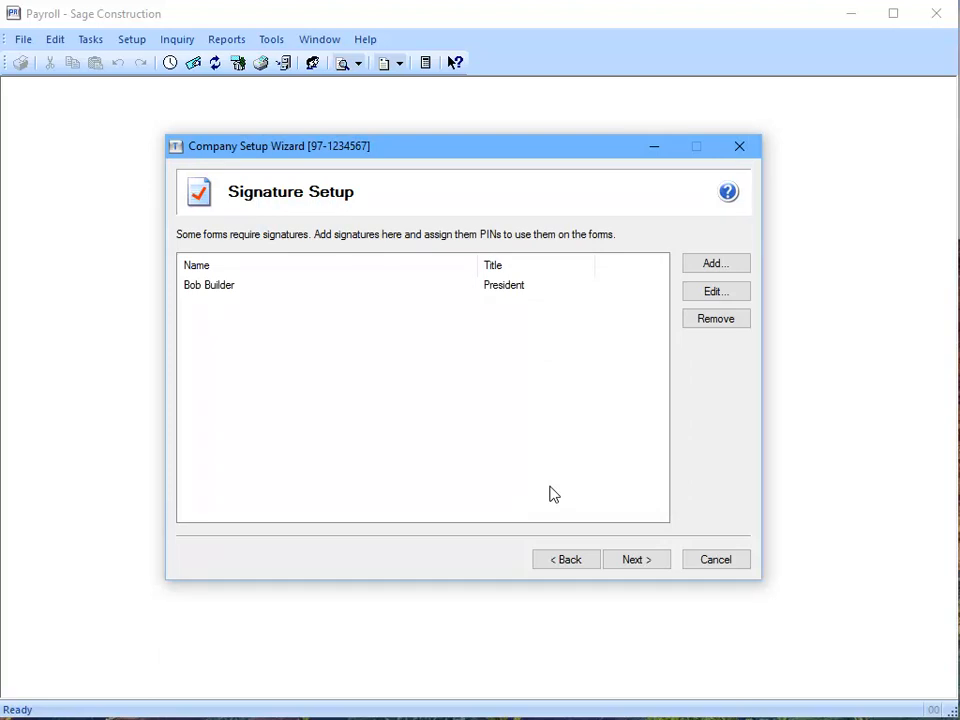
- Accept the state and local tax items and finish company setup with a single payroll data file for this EIN
click(630, 561)
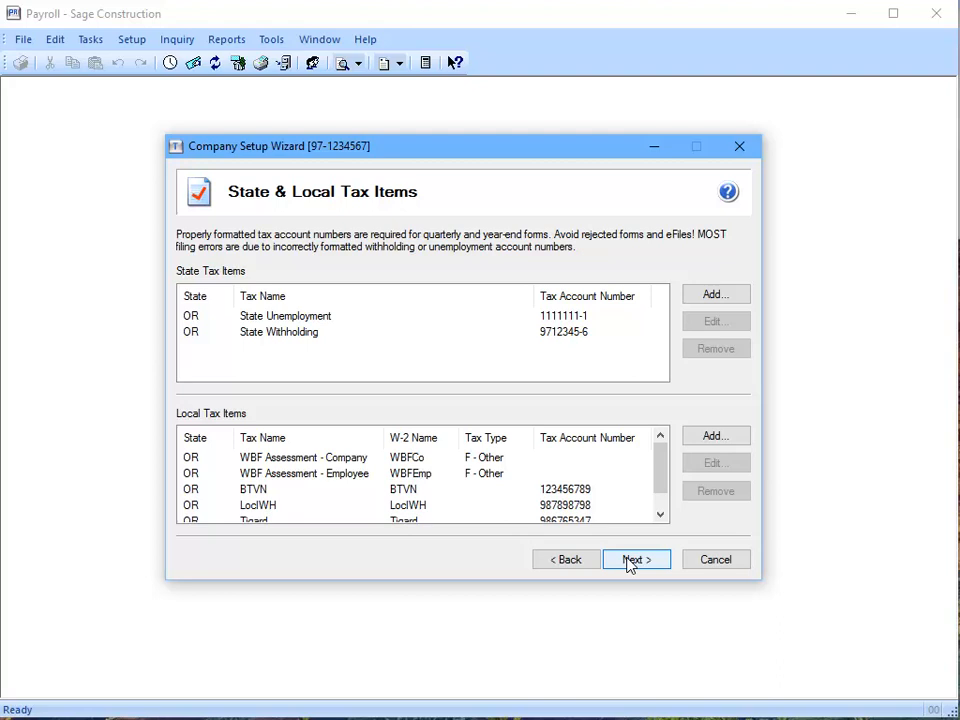
click(630, 560)
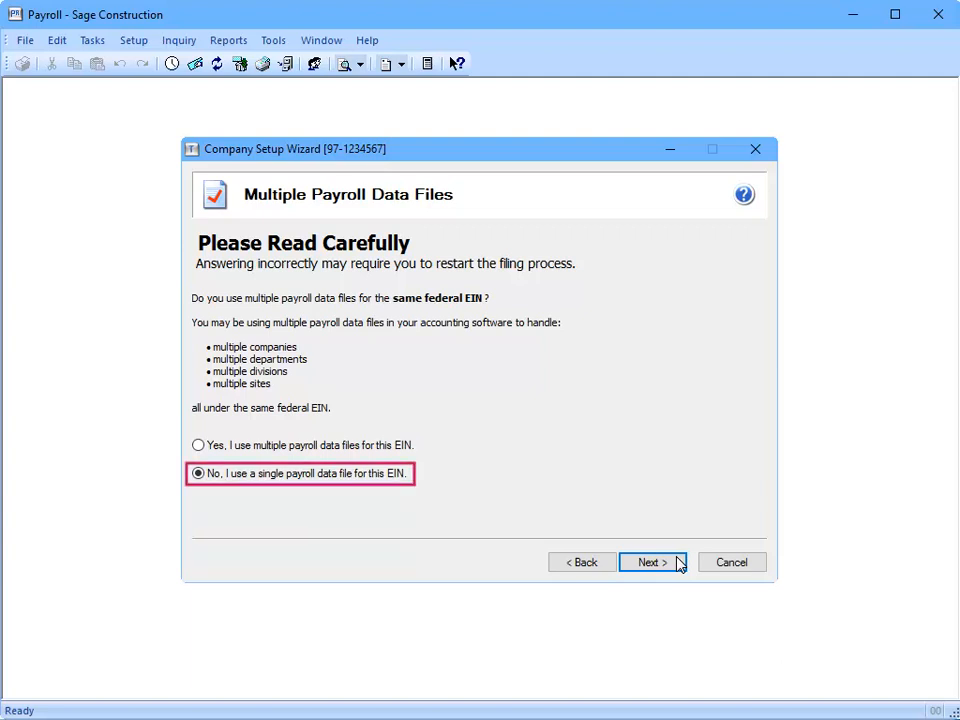
click(652, 562)
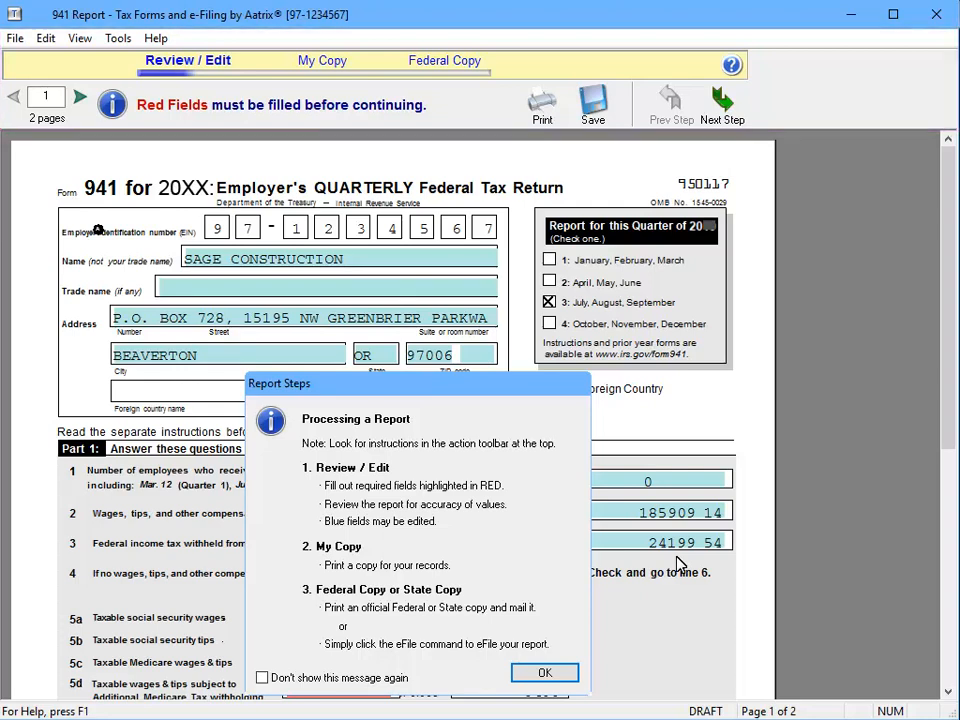
- Dismiss the report notices and enter 49307 as the total deposits for the quarter on line 13 of Form 941
click(565, 678)
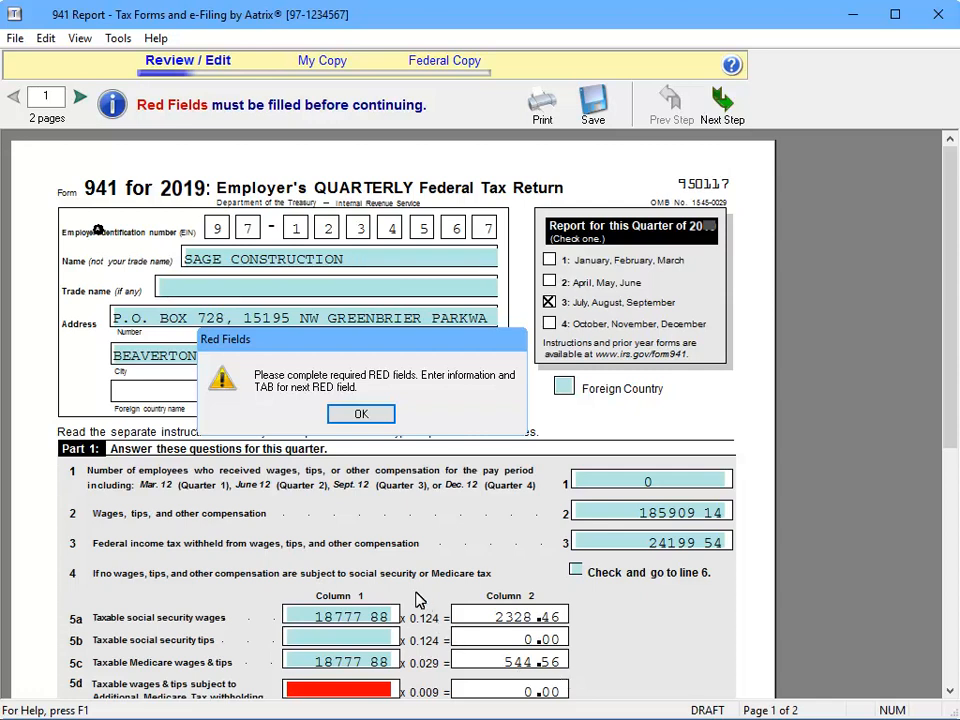
click(378, 415)
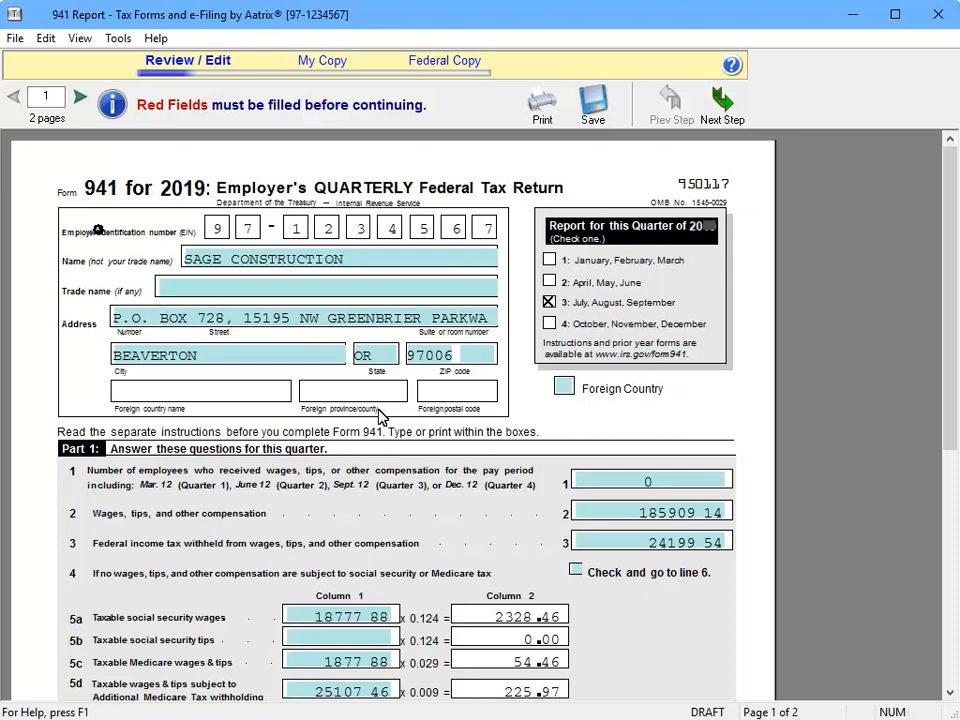
click(582, 481)
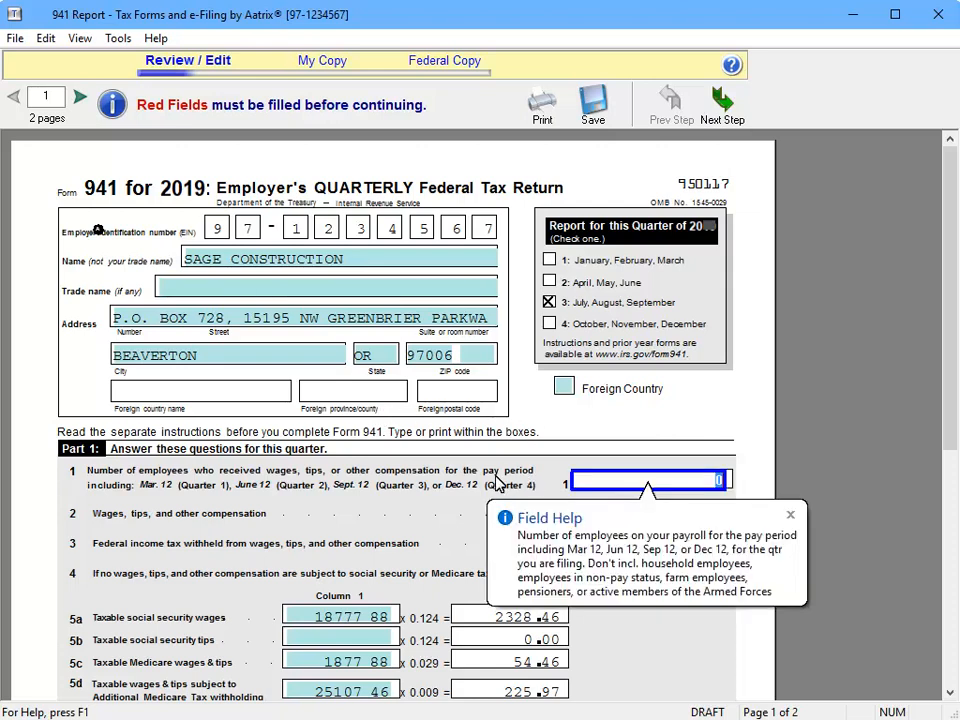
scroll(360, 556, down, 5)
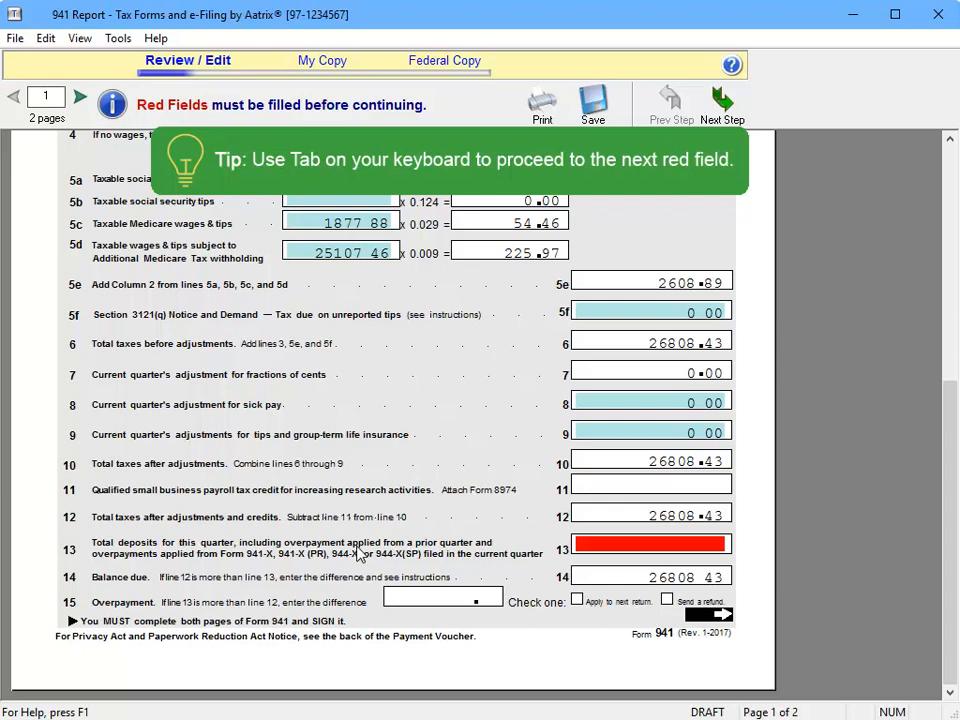
click(591, 553)
text(49307)
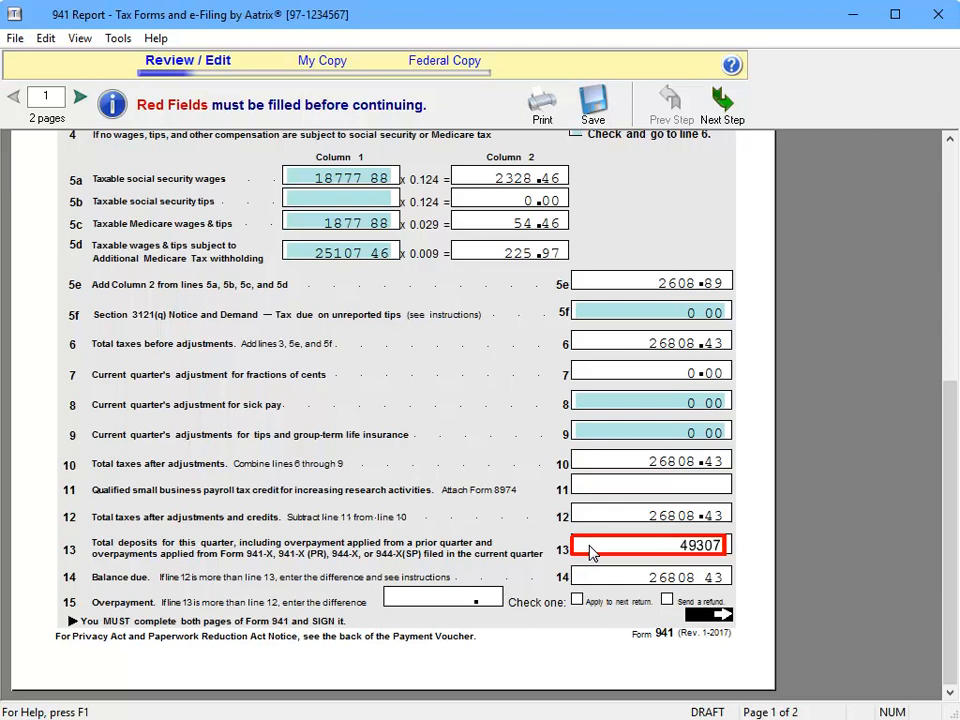
- Mark the company as a semiweekly schedule depositor on line 16 of page 2 and review the Schedule B tax liabilities
click(83, 98)
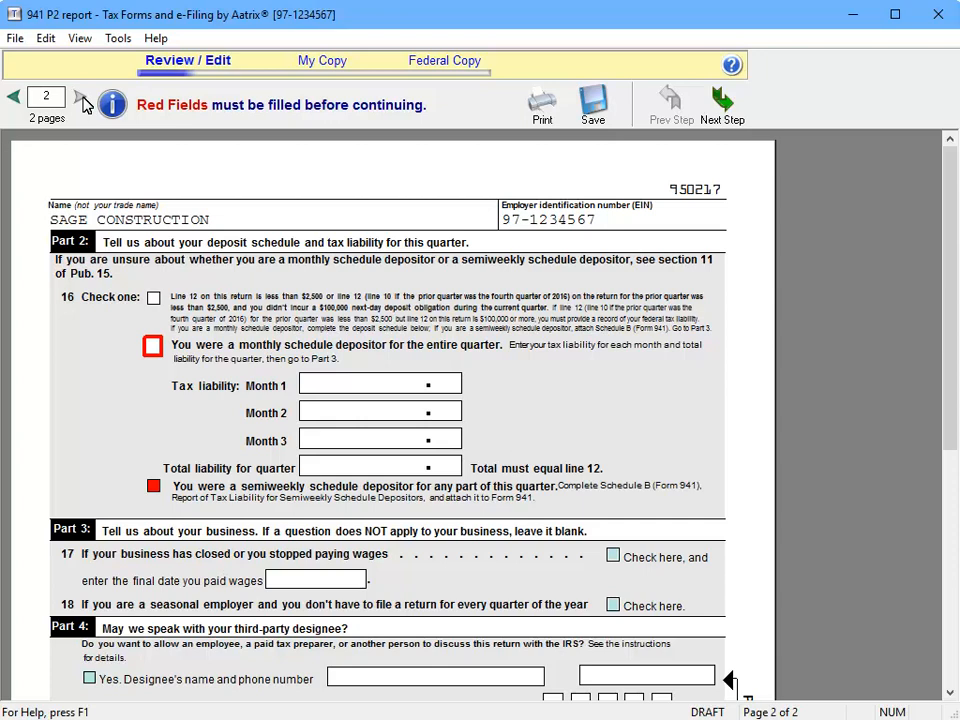
click(151, 343)
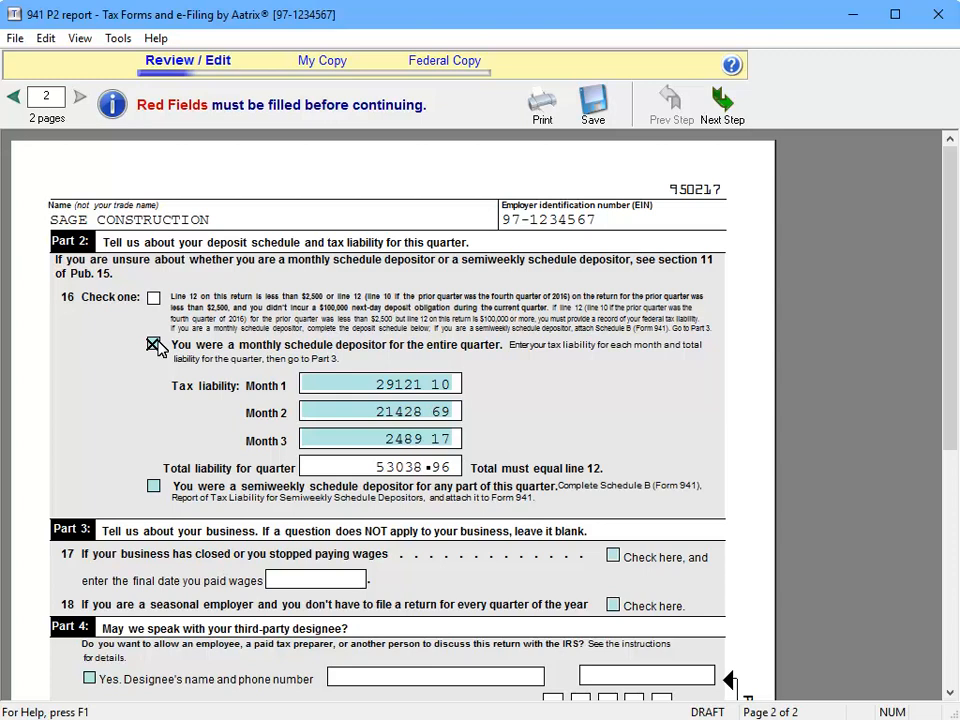
click(154, 487)
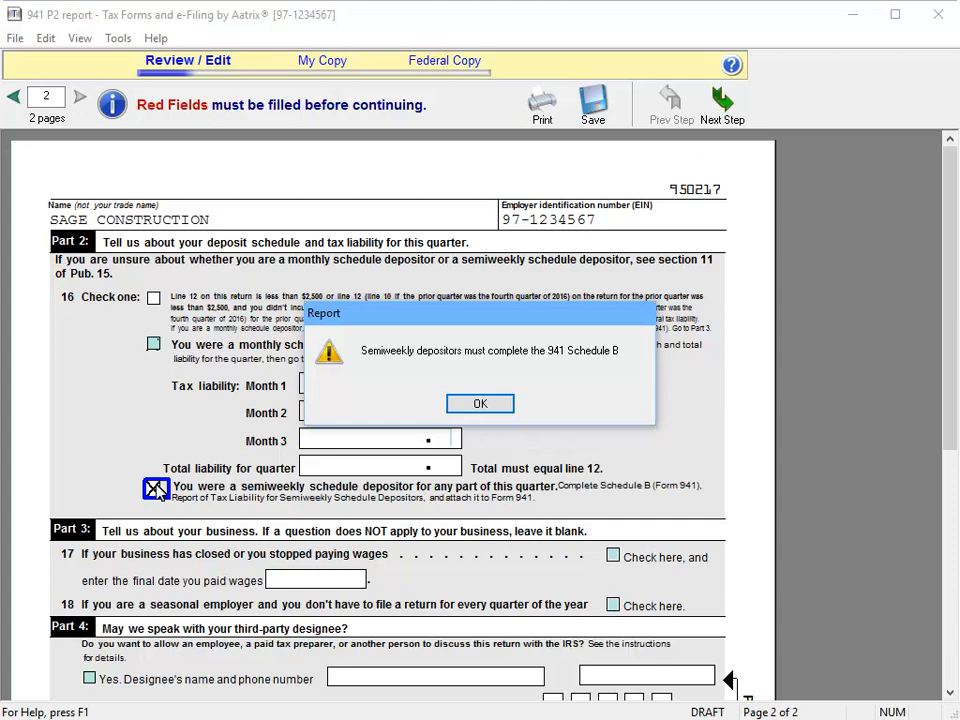
click(461, 407)
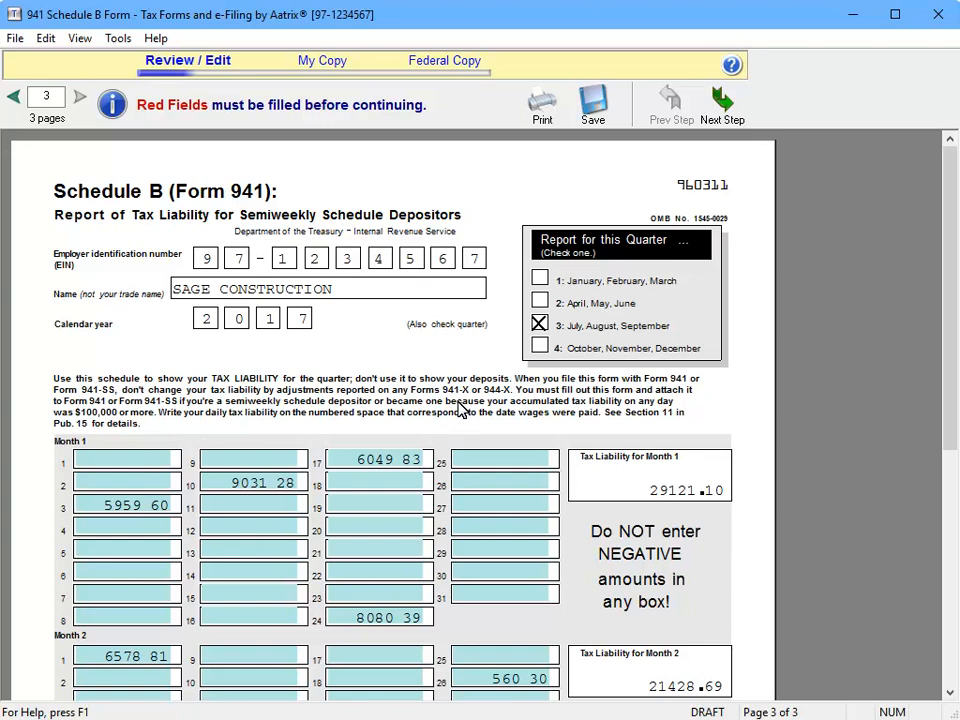
click(944, 673)
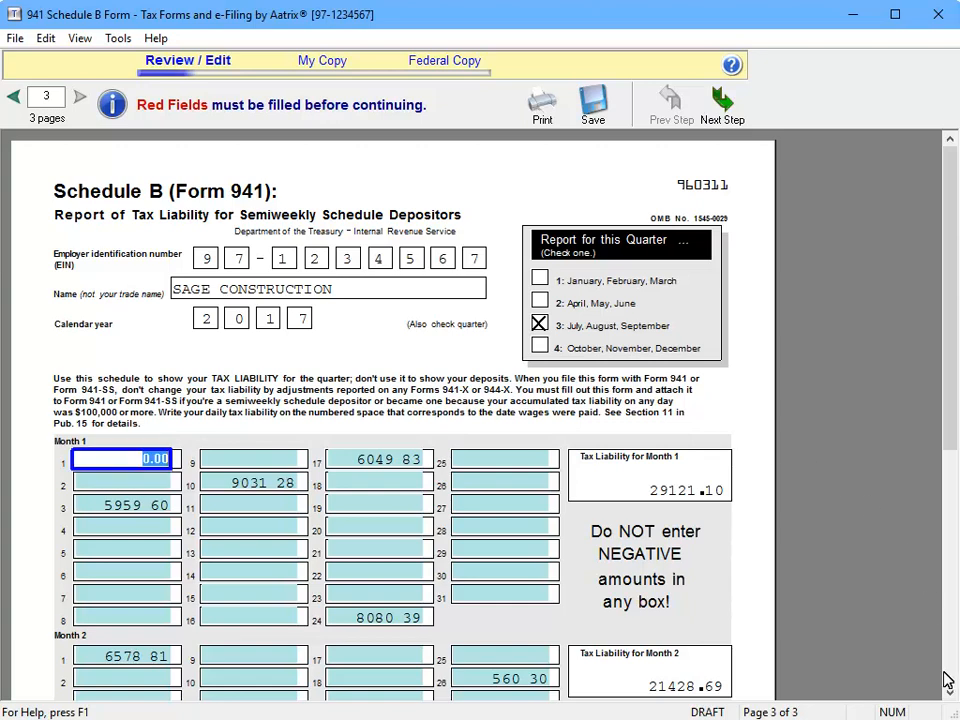
click(944, 673)
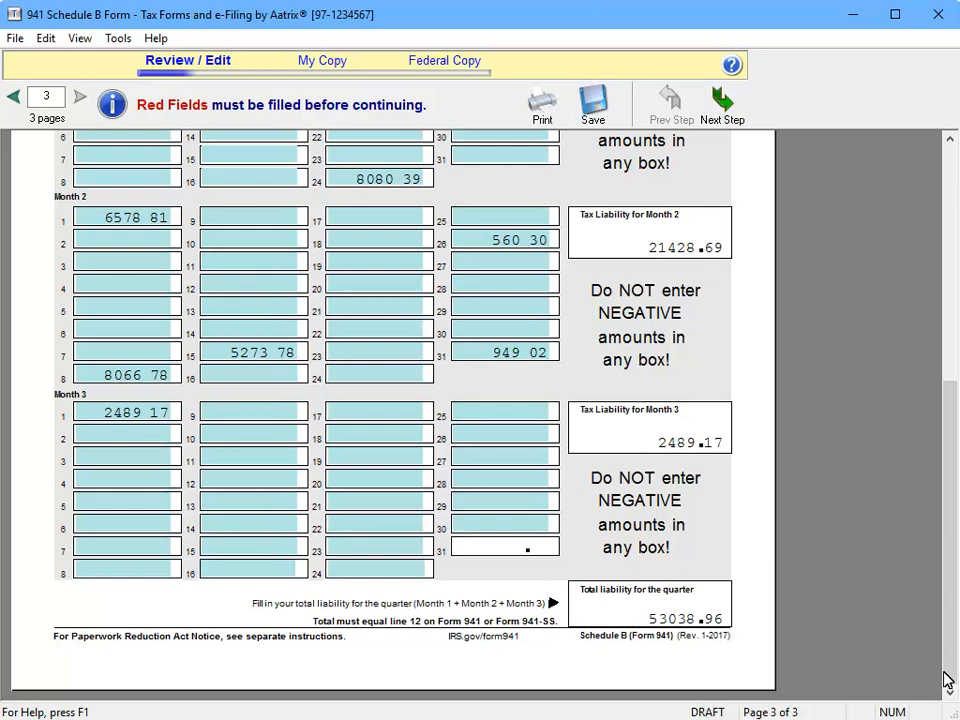
- Return to page 2 and answer No to the third-party designee question in Part 4
click(14, 97)
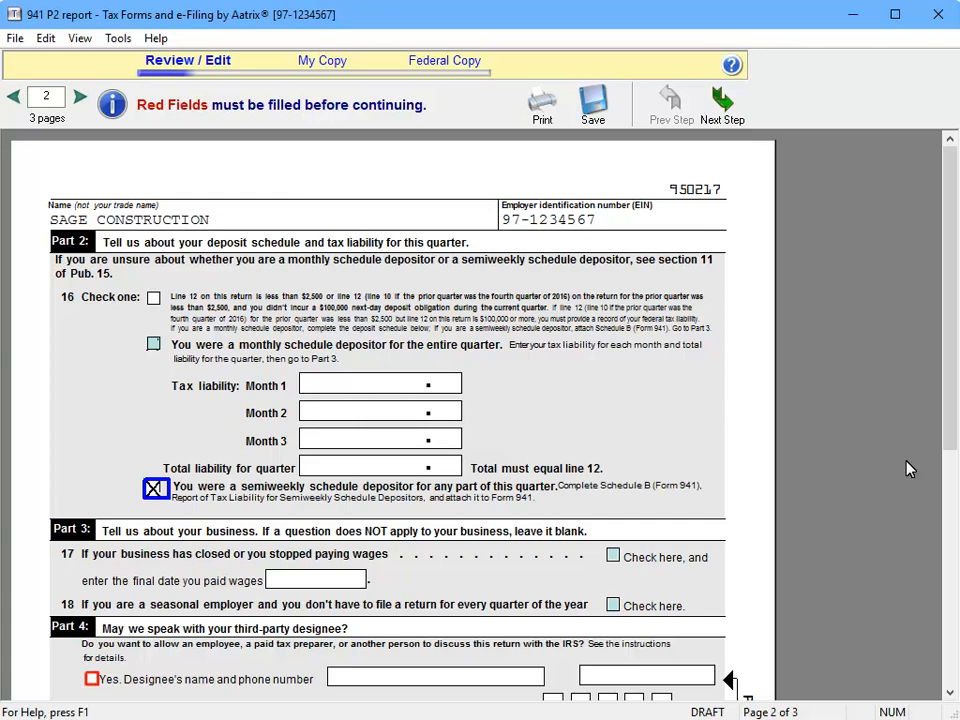
scroll(947, 677, down, 1)
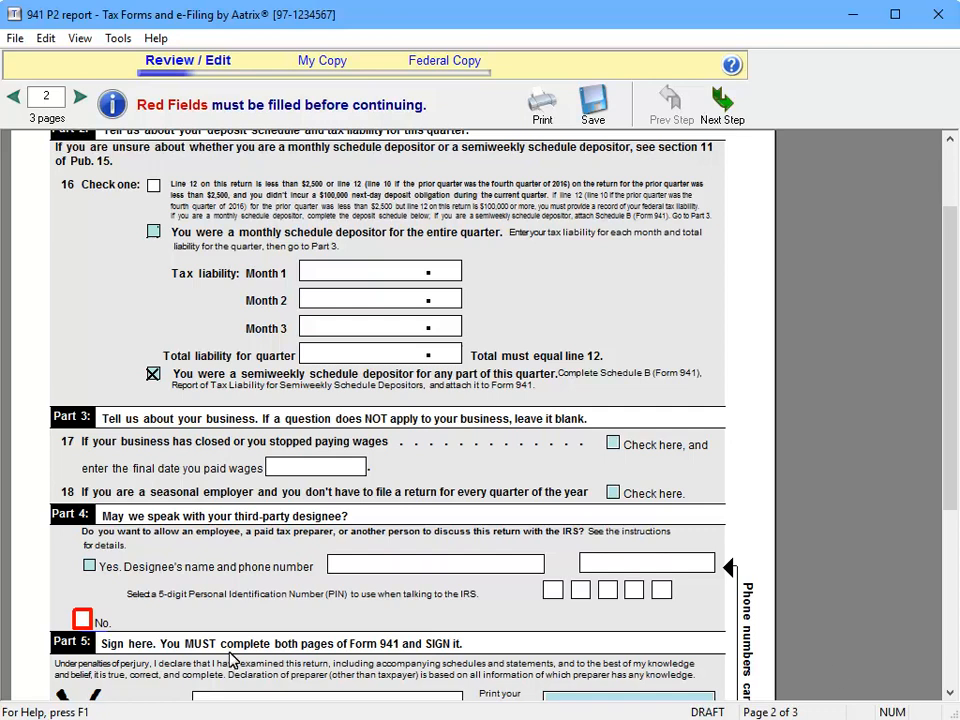
click(86, 620)
- Complete Part 5 with the signer's printed name, the title President and the best daytime phone number
scroll(98, 627, down, 3)
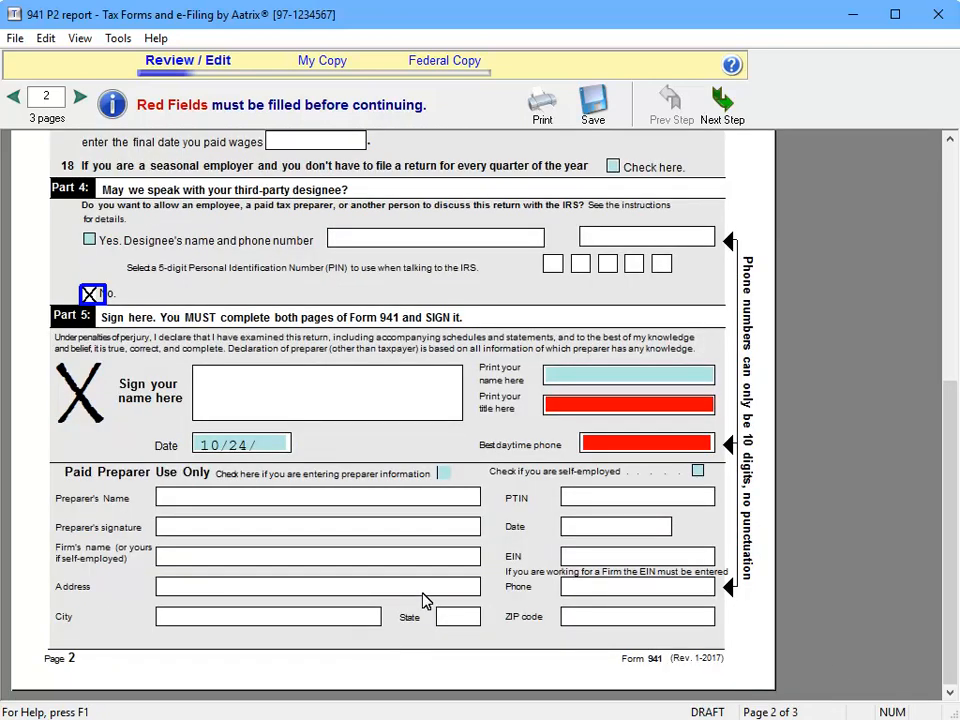
click(683, 373)
text(John Hancock)
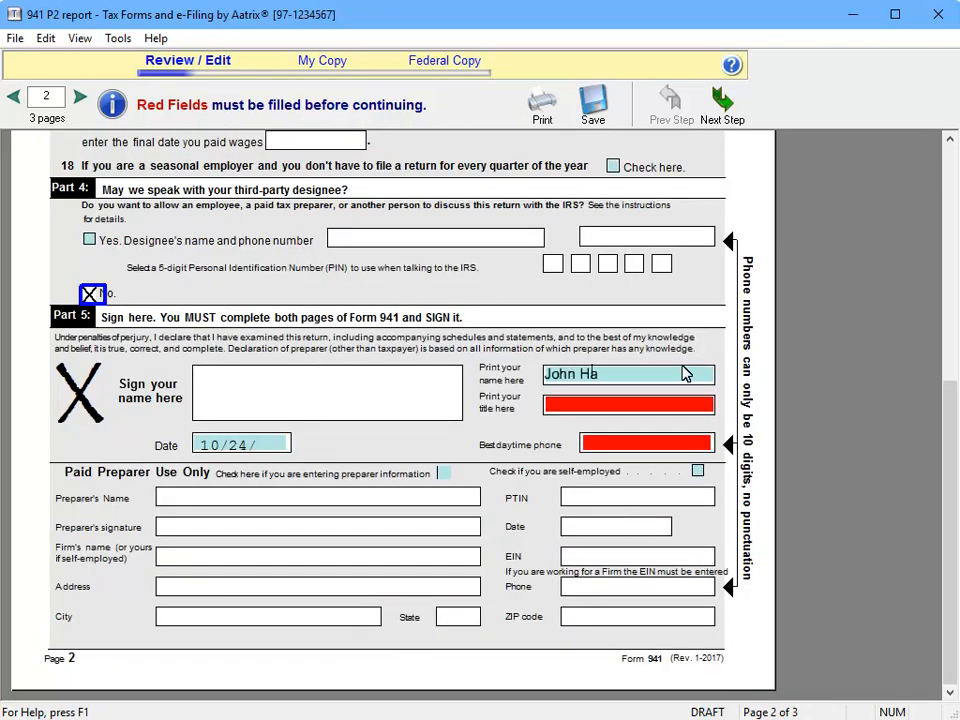
click(650, 403)
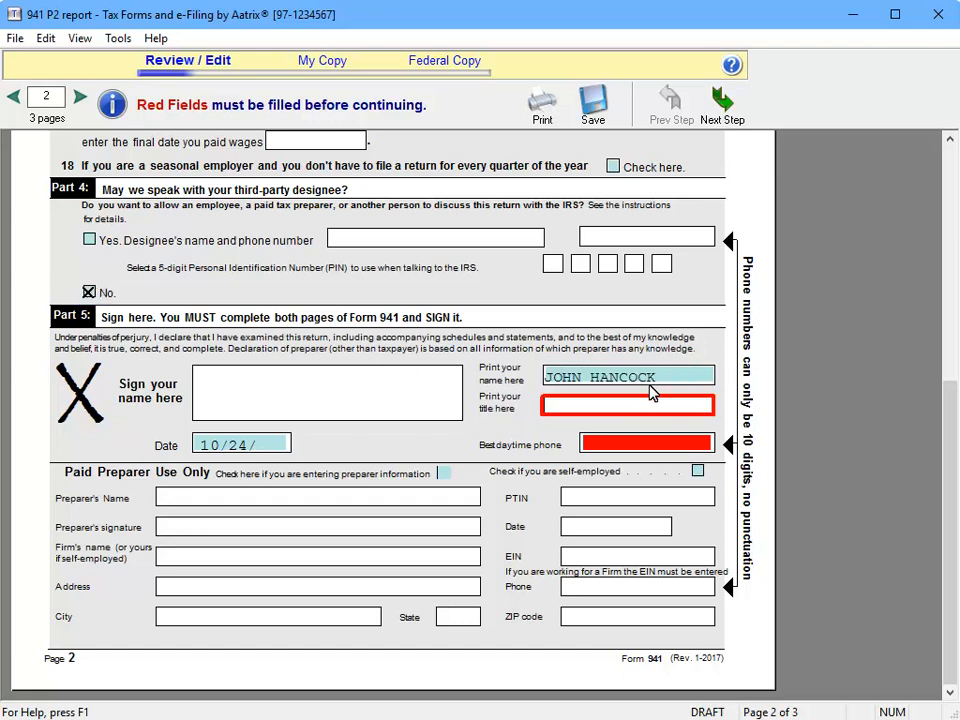
text(President)
key(Tab)
text(5555555555)
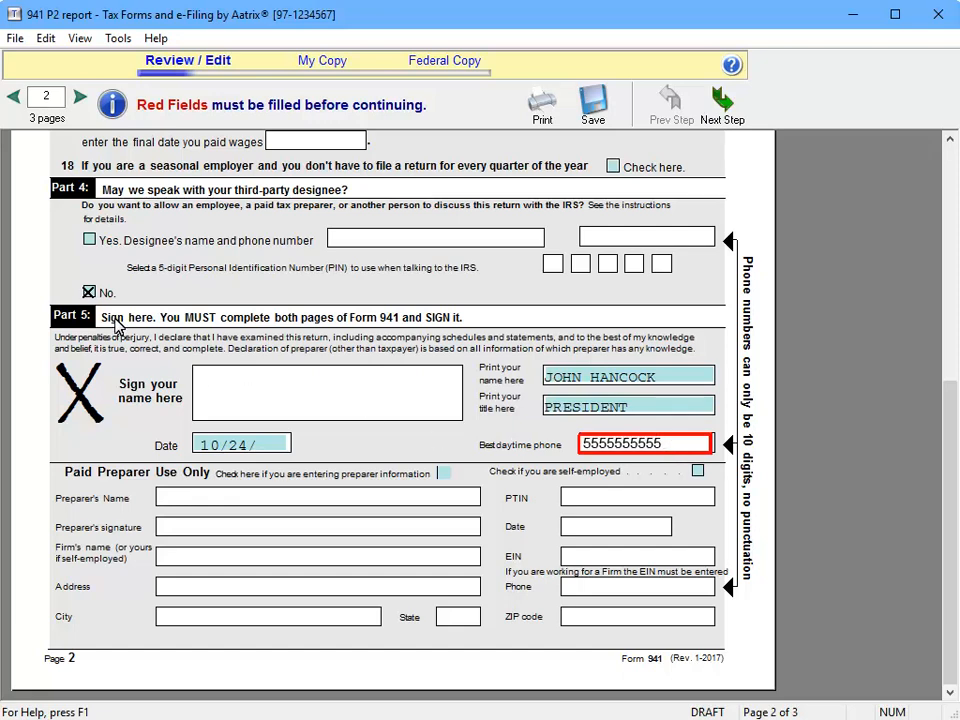
- Agree that the report figures have been double-checked and print one employer copy of all pages to Adobe PDF
click(13, 97)
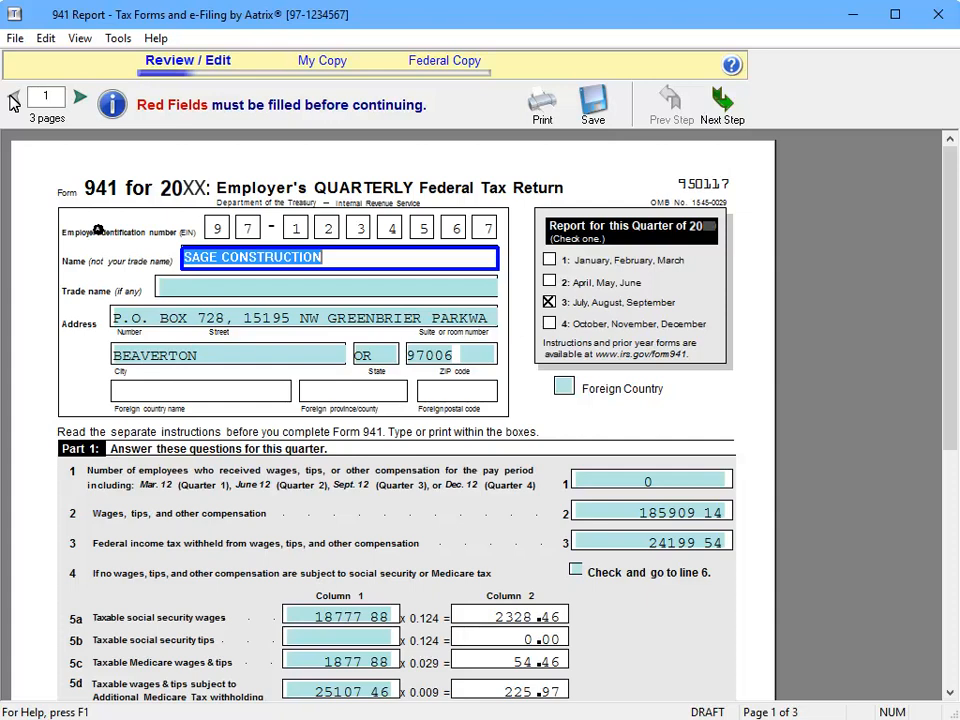
click(721, 100)
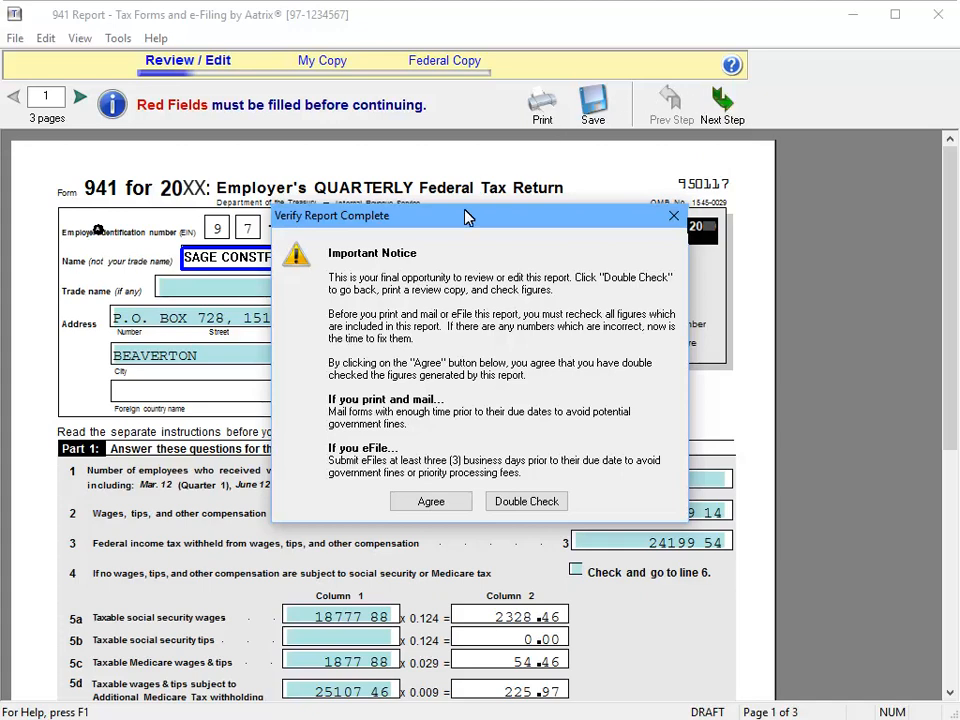
click(401, 505)
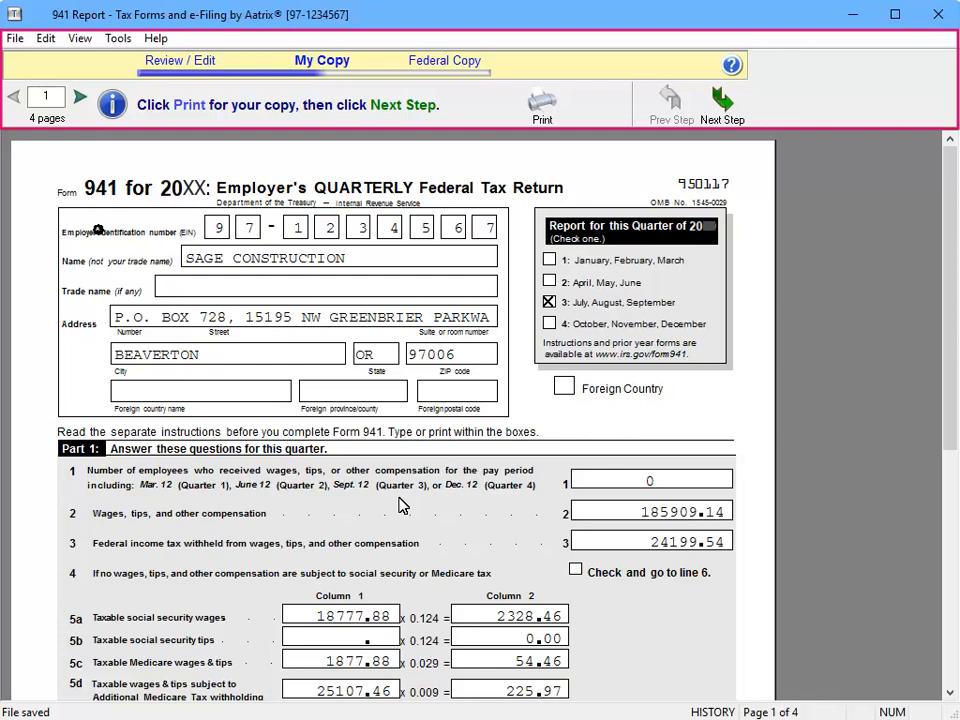
click(543, 108)
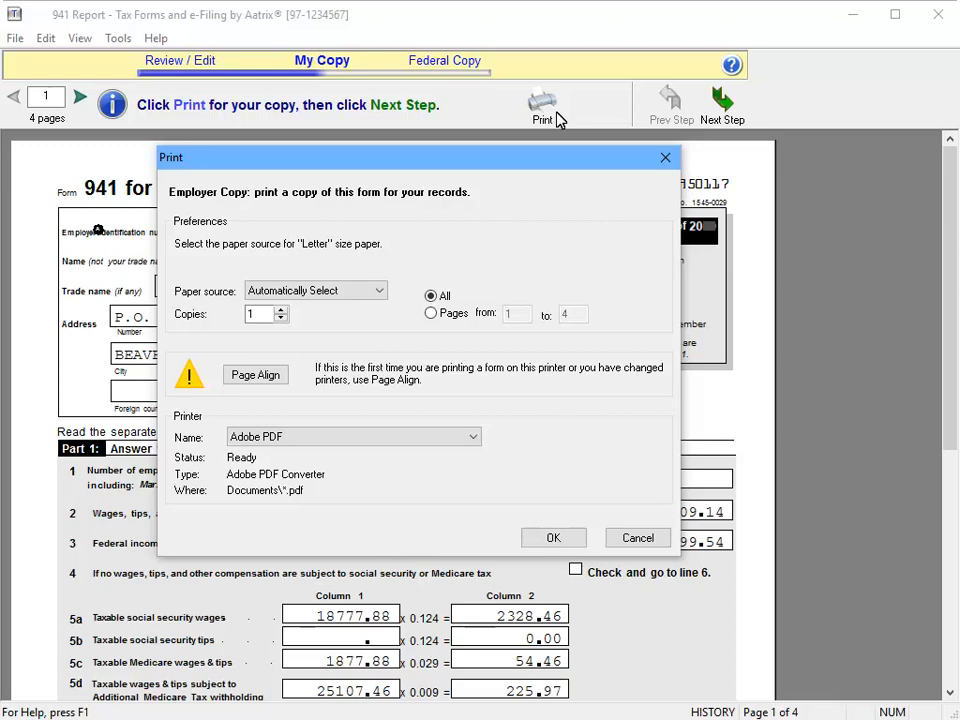
click(529, 539)
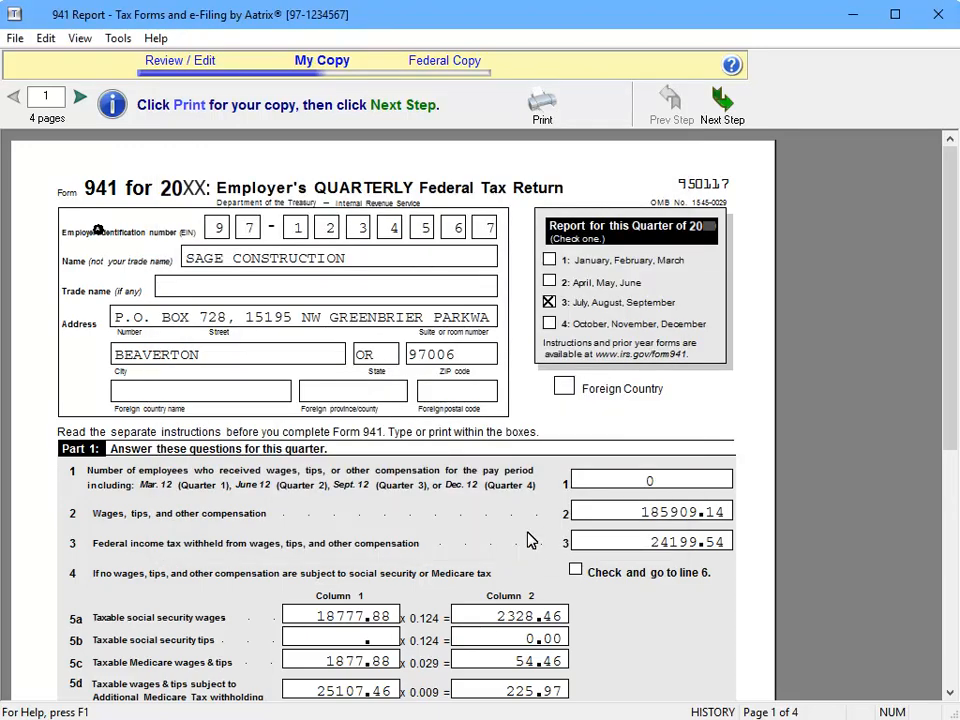
- Proceed from the employer copy to the filing options for the federal copy of the 941 report
click(722, 115)
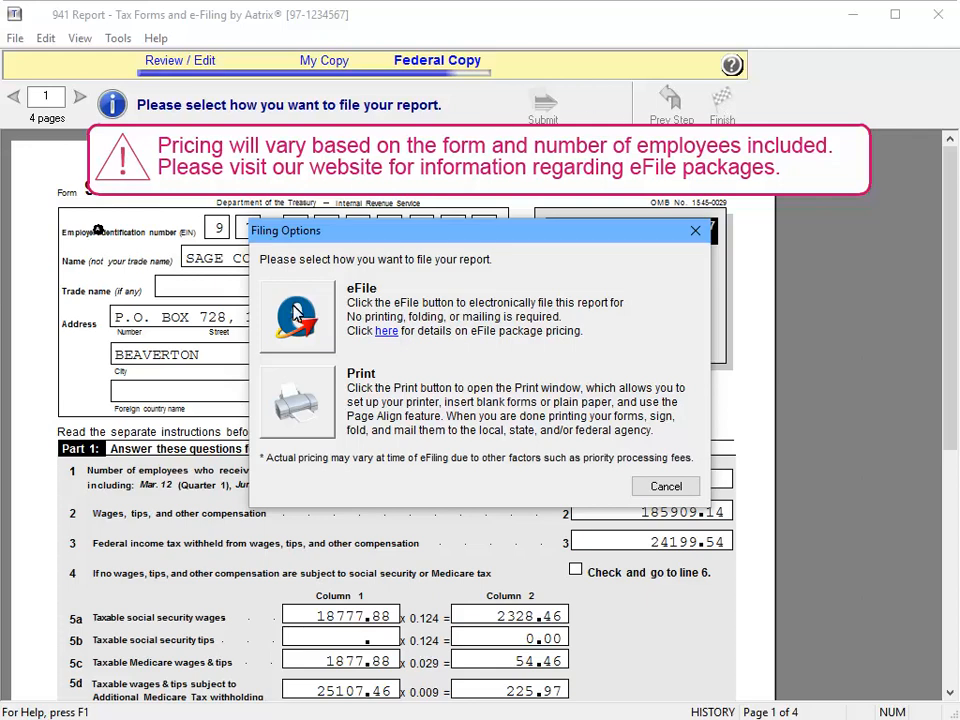
click(296, 314)
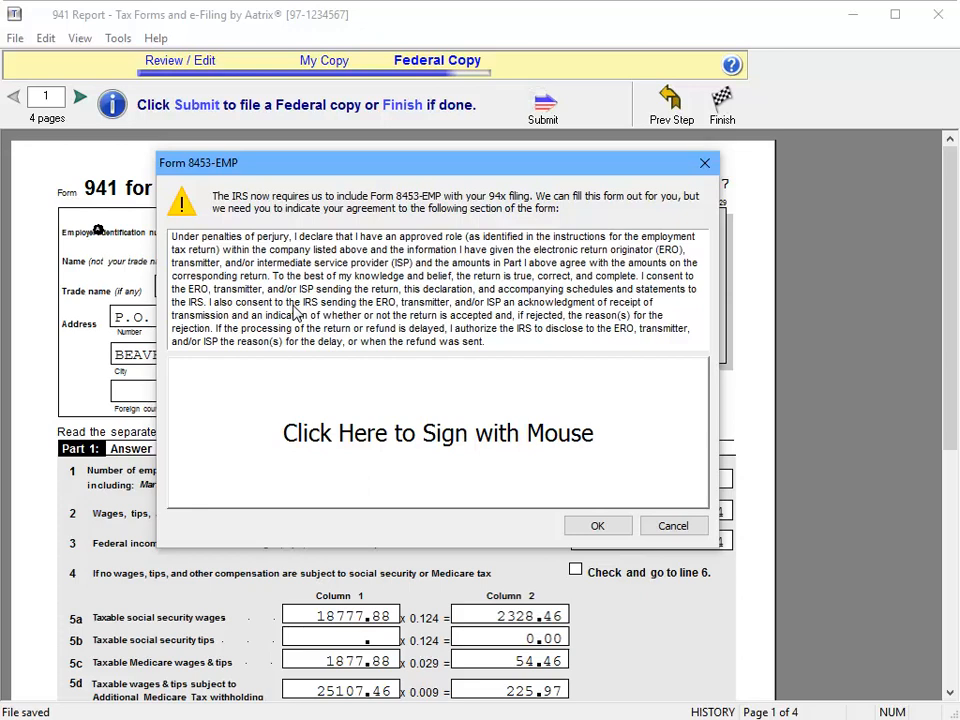
click(319, 453)
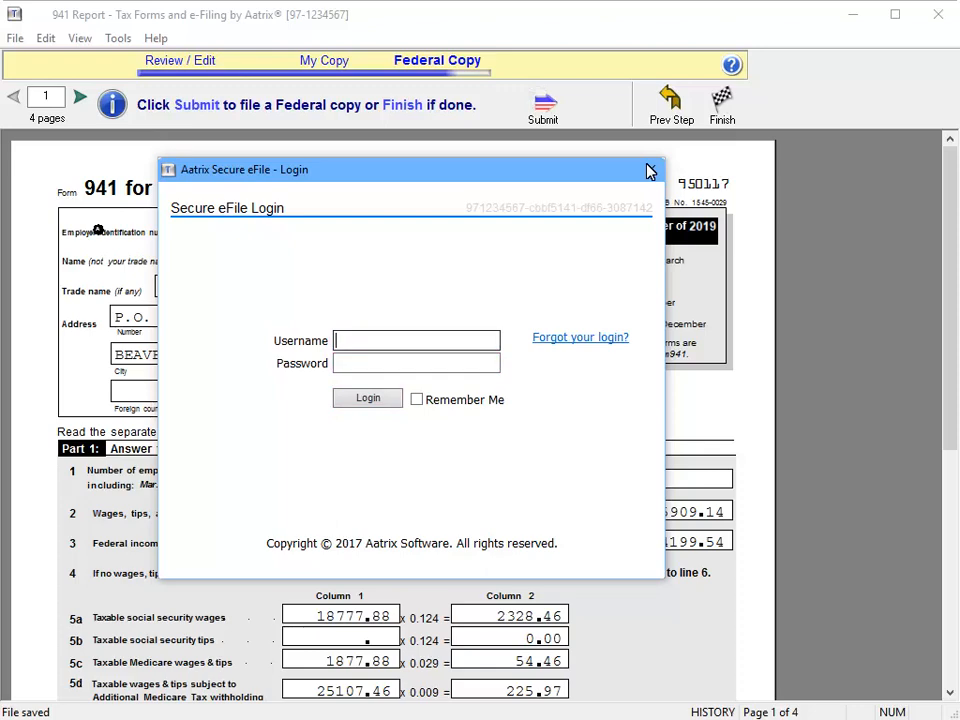
click(650, 172)
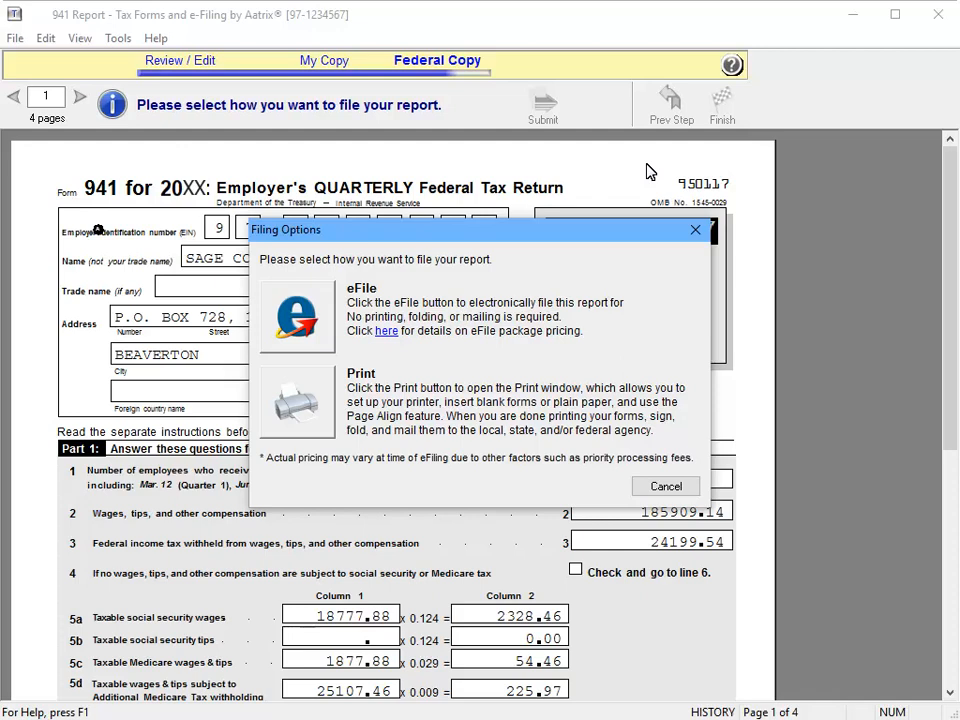
- File the federal report on paper by printing one certified copy of all pages to Adobe PDF, and mark the report's processing as complete
click(300, 402)
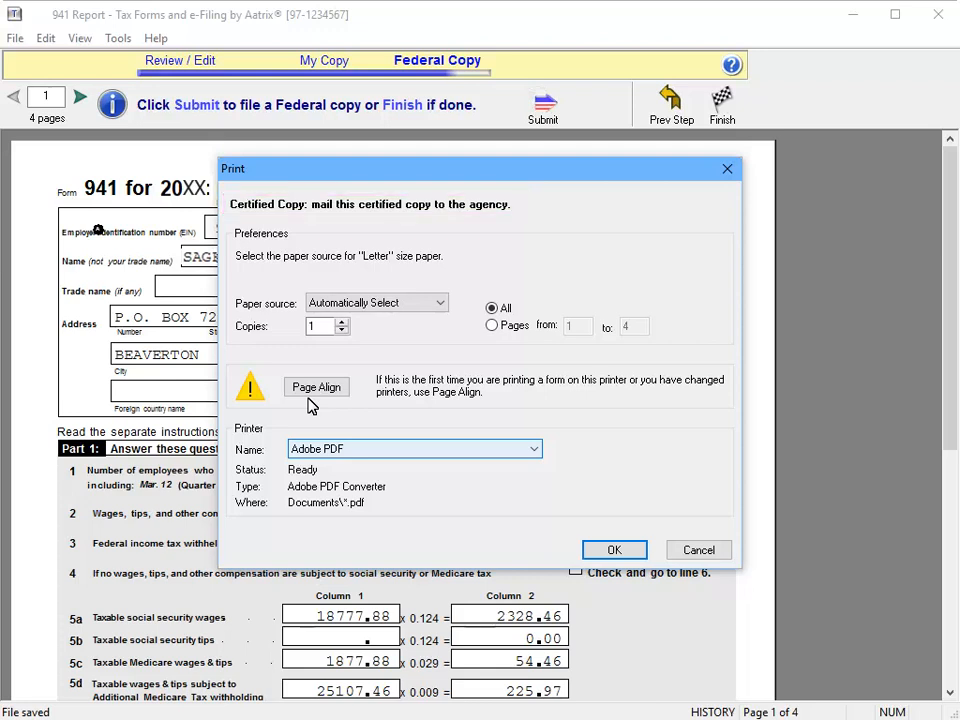
click(632, 549)
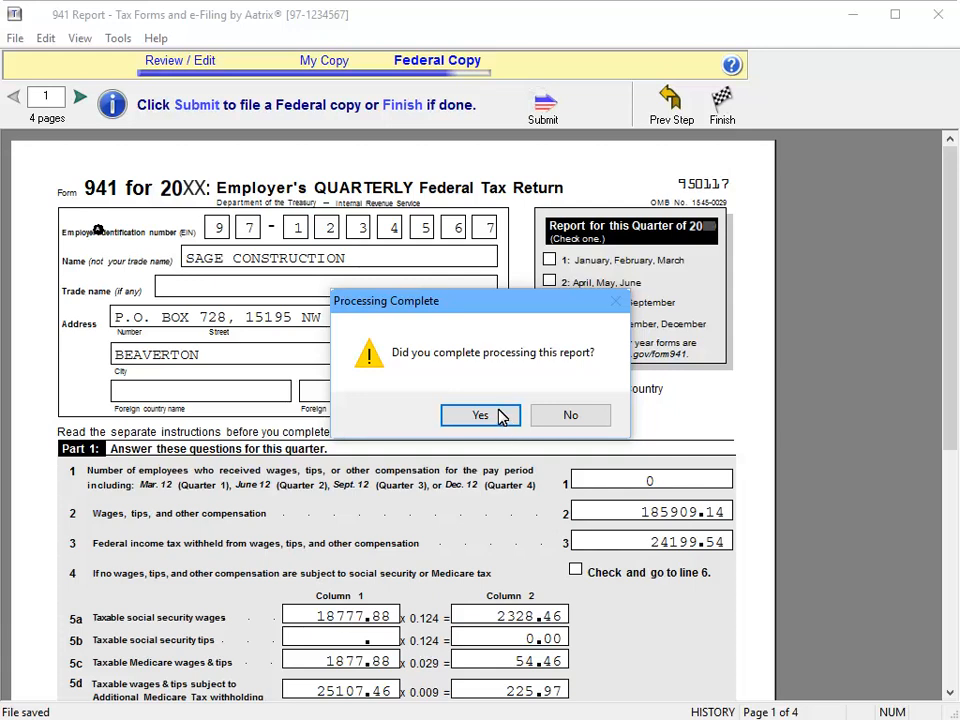
click(502, 416)
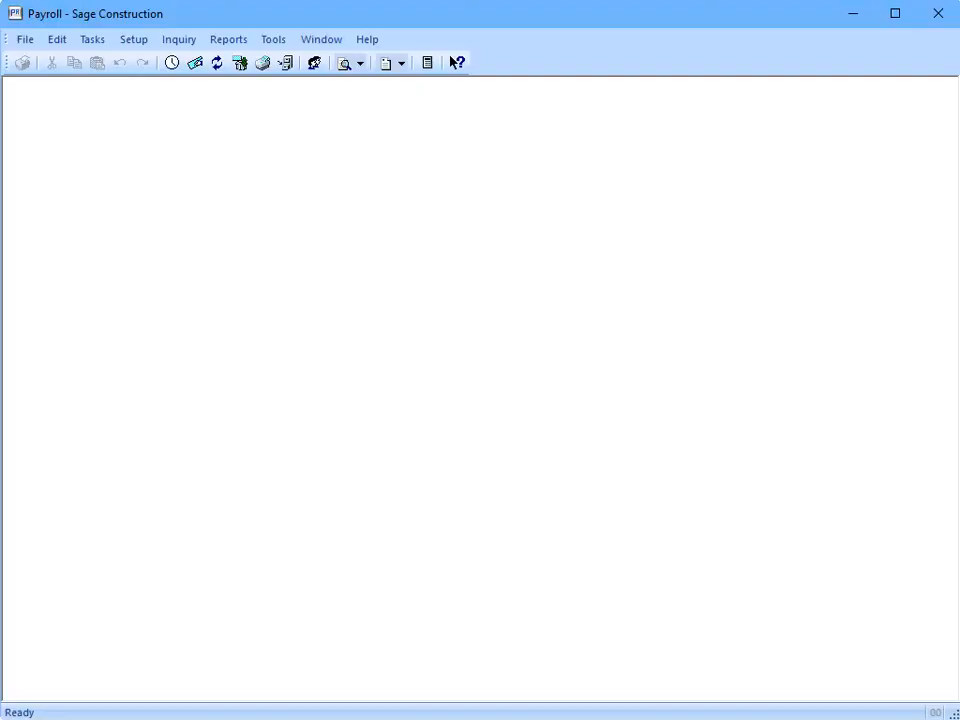